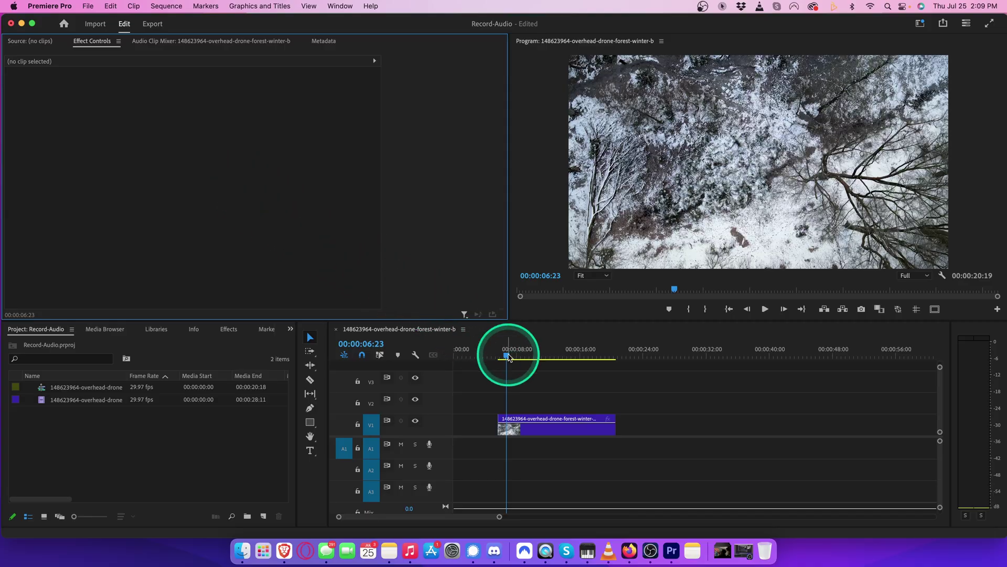
Move the playhead to about 00:00:17:27 and bring up track A1's voice-over options.
drag(506, 354, 597, 358)
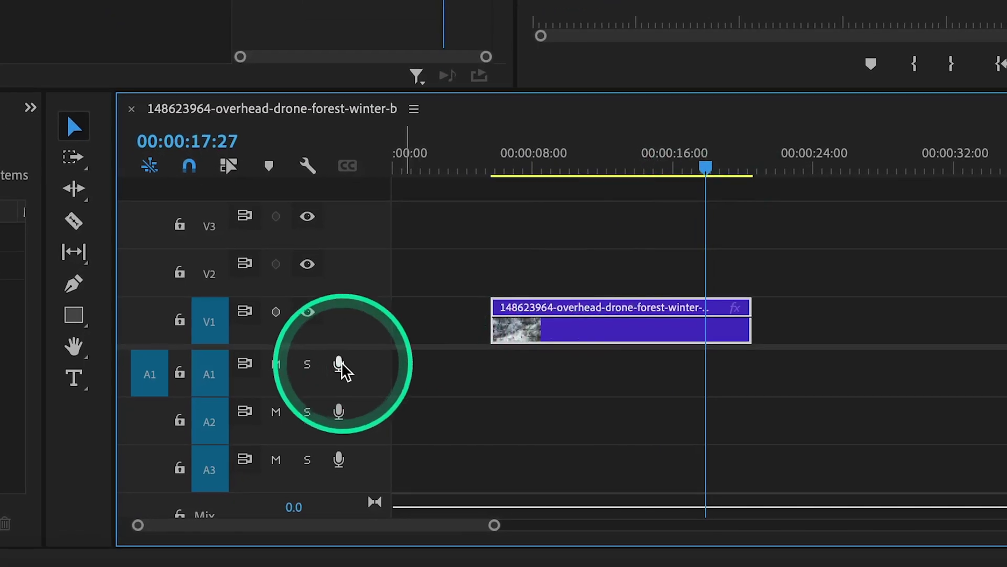
right_click(339, 367)
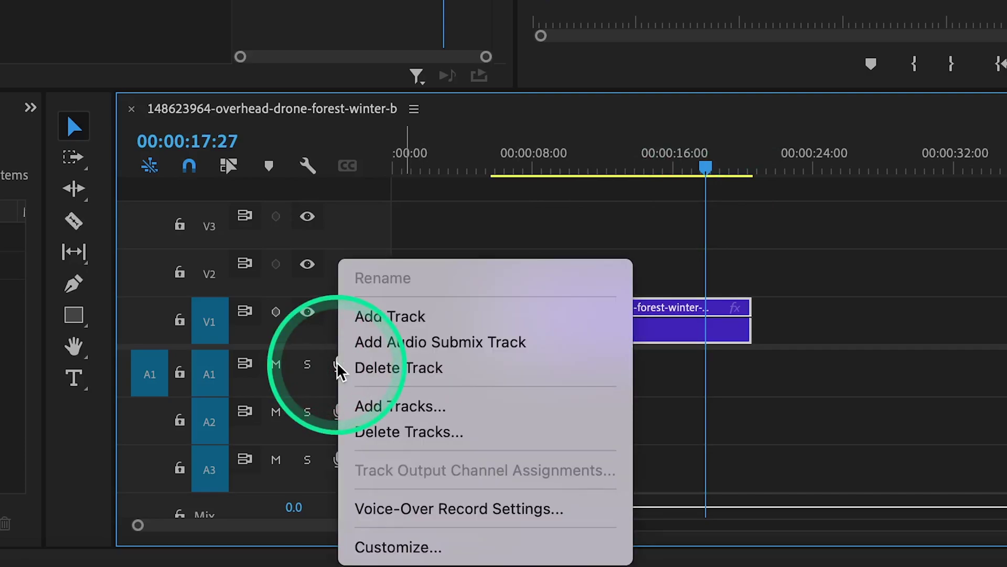
Keep 'System Default - USB Condenser Microphone' as A1's voice-over recording source.
click(457, 508)
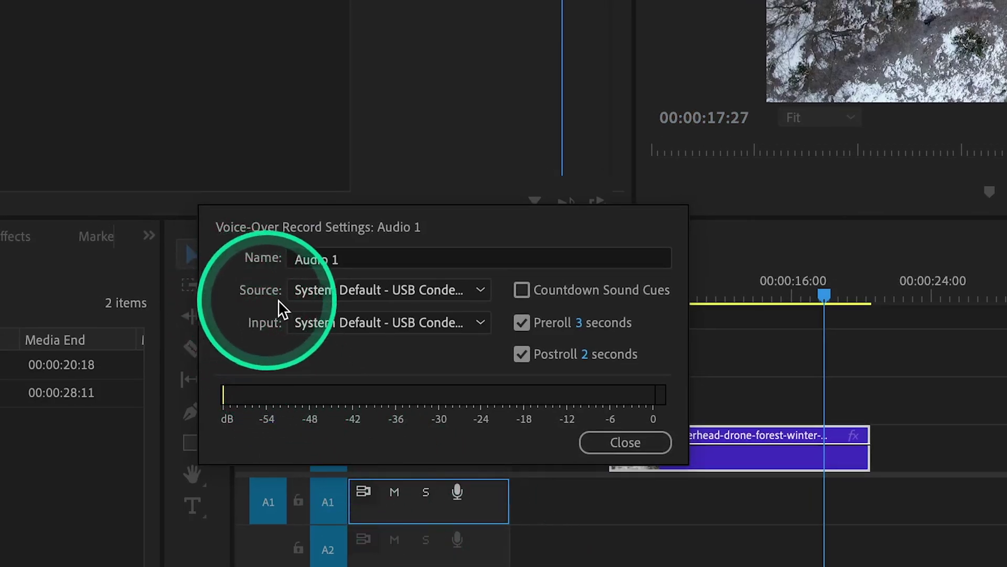
click(442, 290)
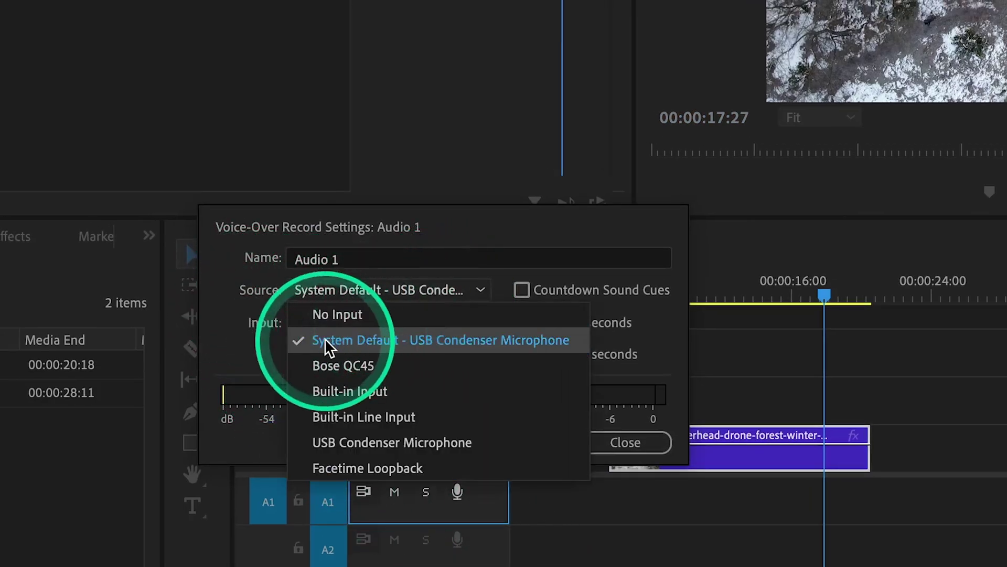
click(457, 340)
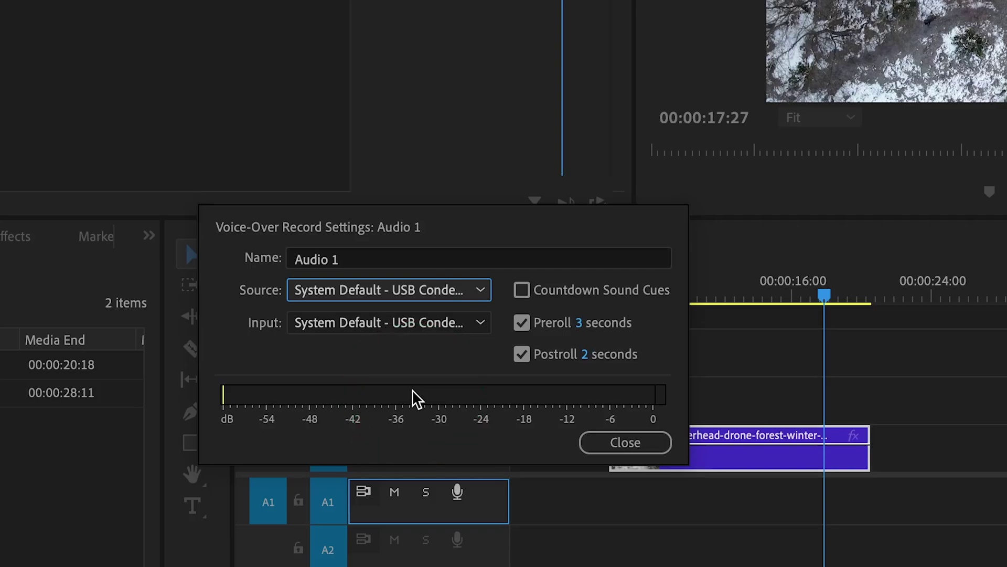
click(604, 442)
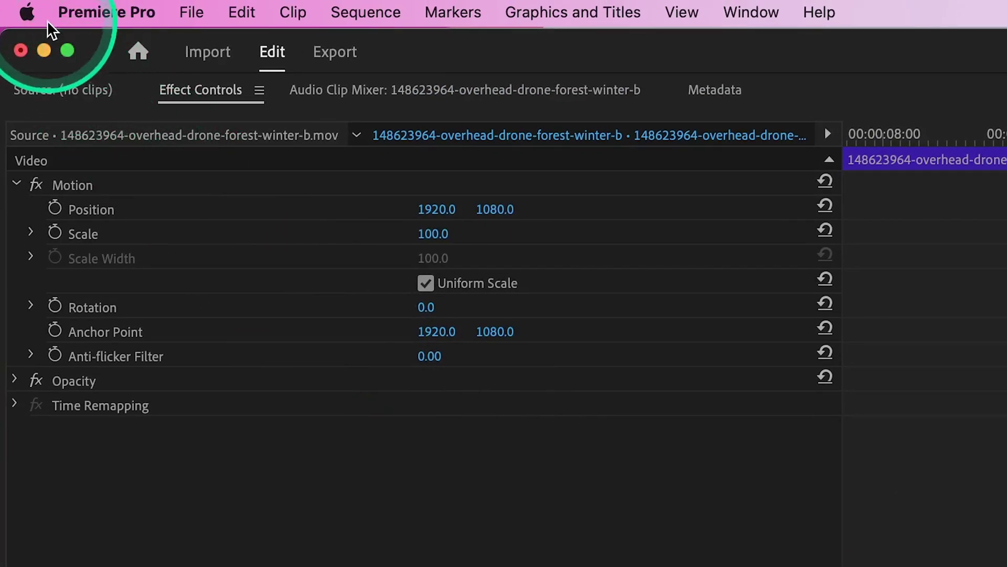
Grant Adobe Premiere Pro 2024 microphone access in Security & Privacy settings.
click(33, 13)
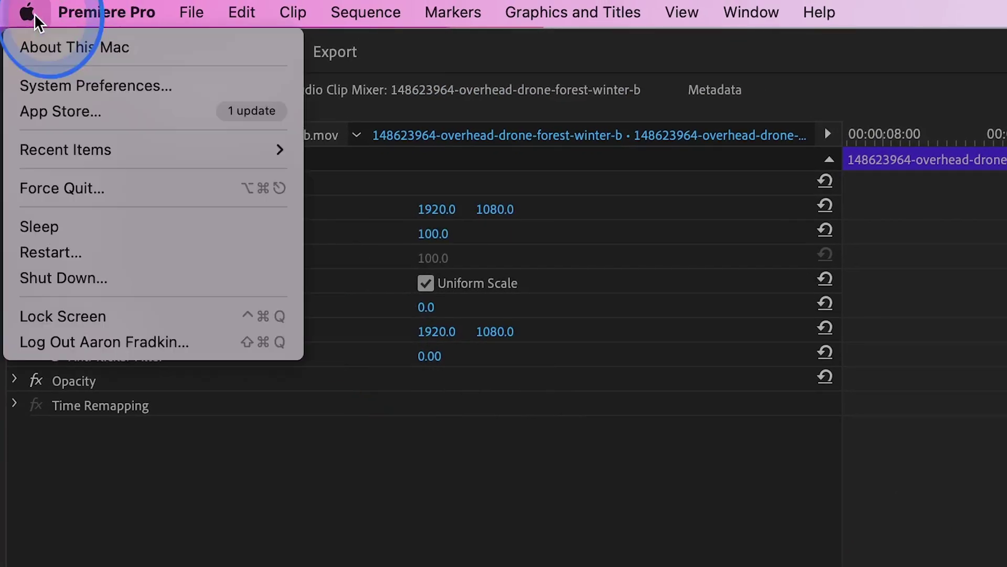
click(41, 85)
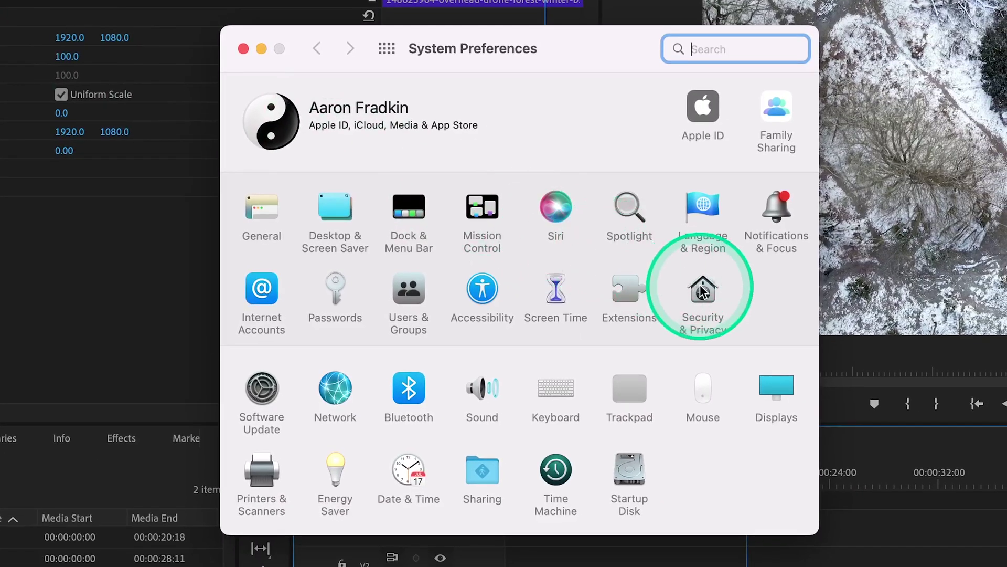
click(703, 291)
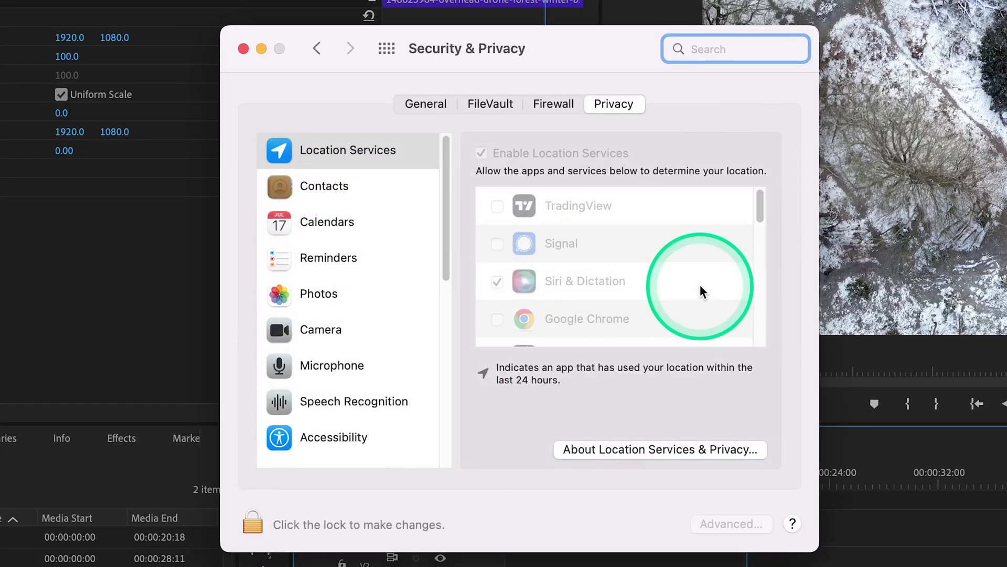
click(338, 370)
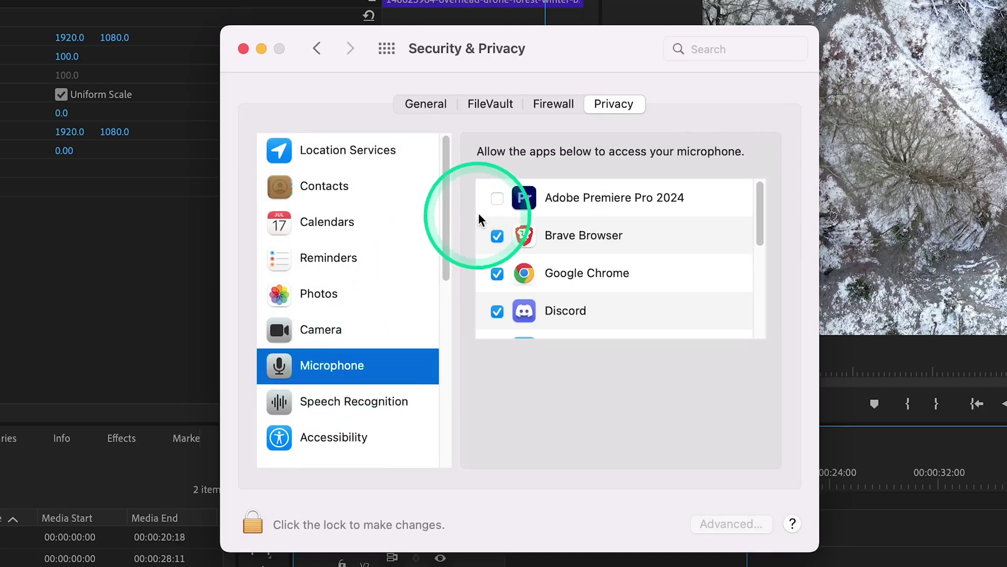
click(497, 200)
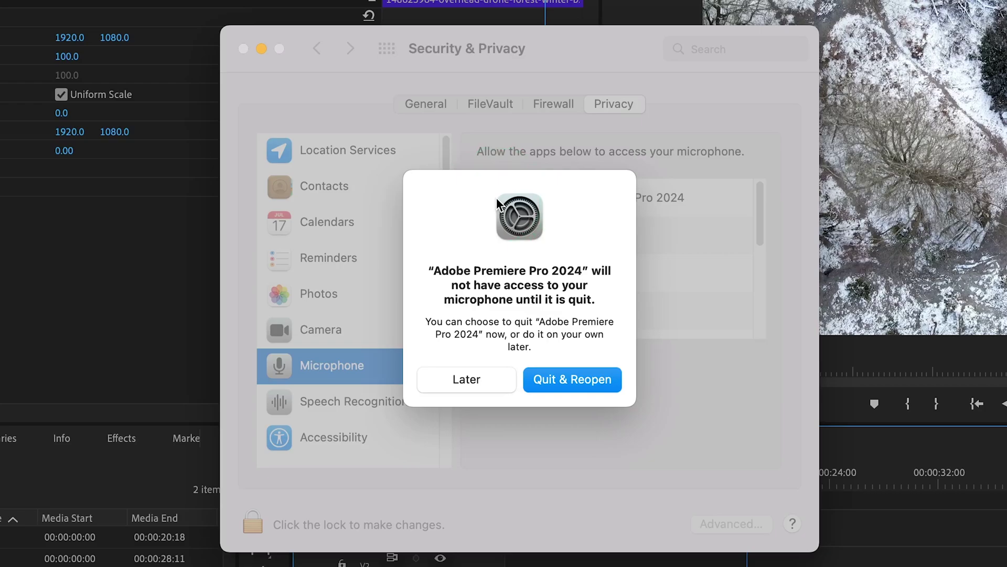
Save and relaunch Premiere, then recheck A1's USB Condenser Microphone source picks up sound.
click(563, 380)
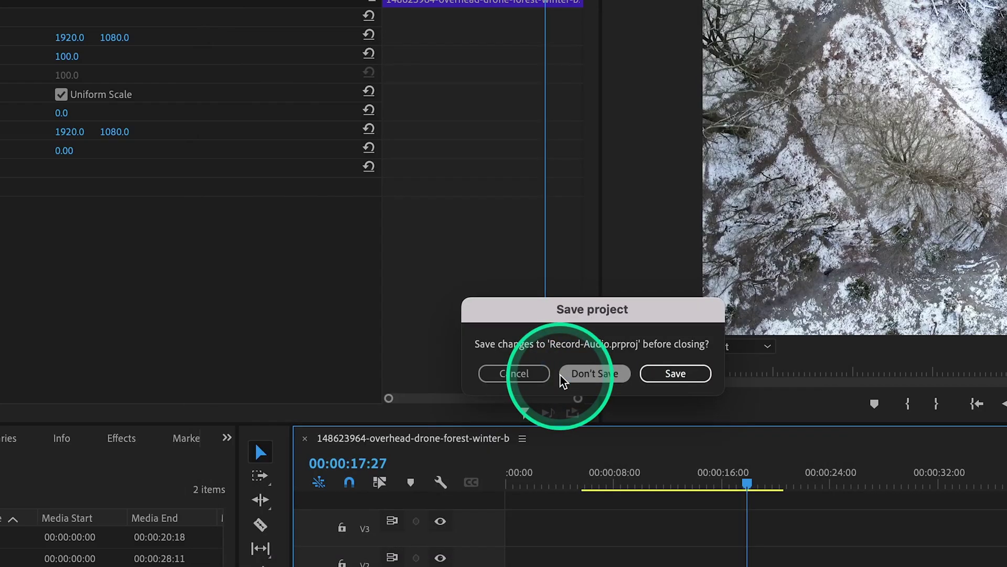
click(671, 374)
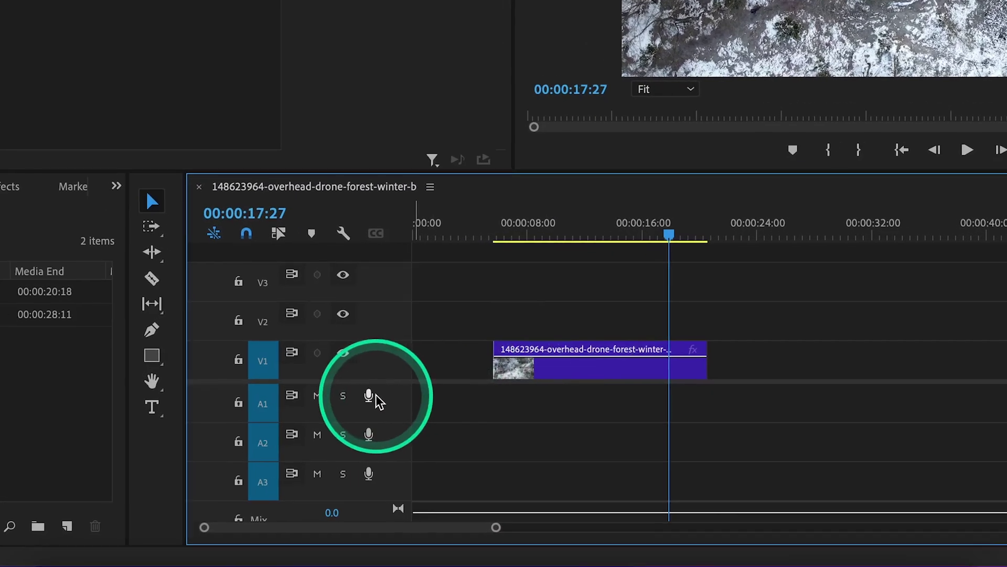
right_click(430, 445)
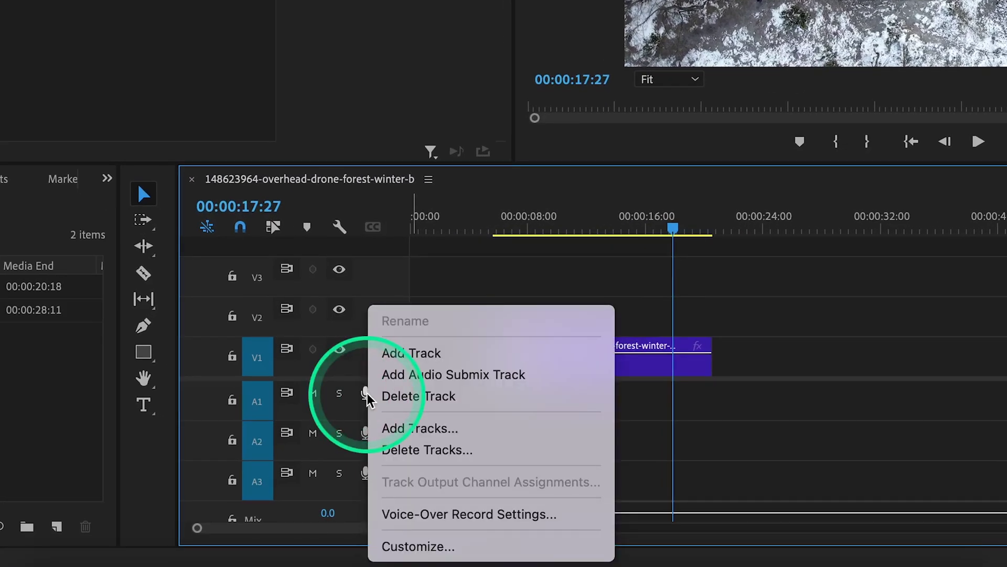
click(478, 515)
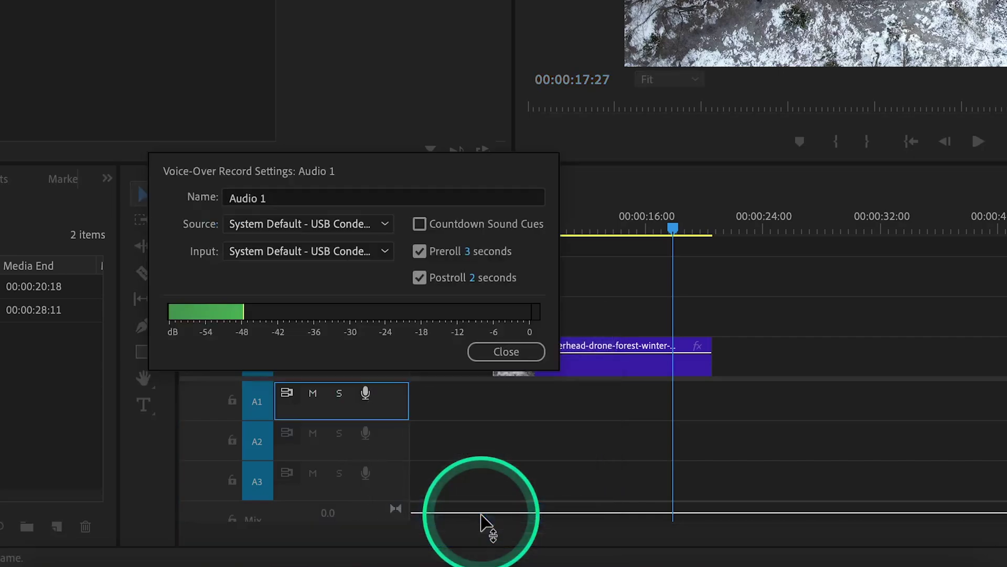
click(308, 221)
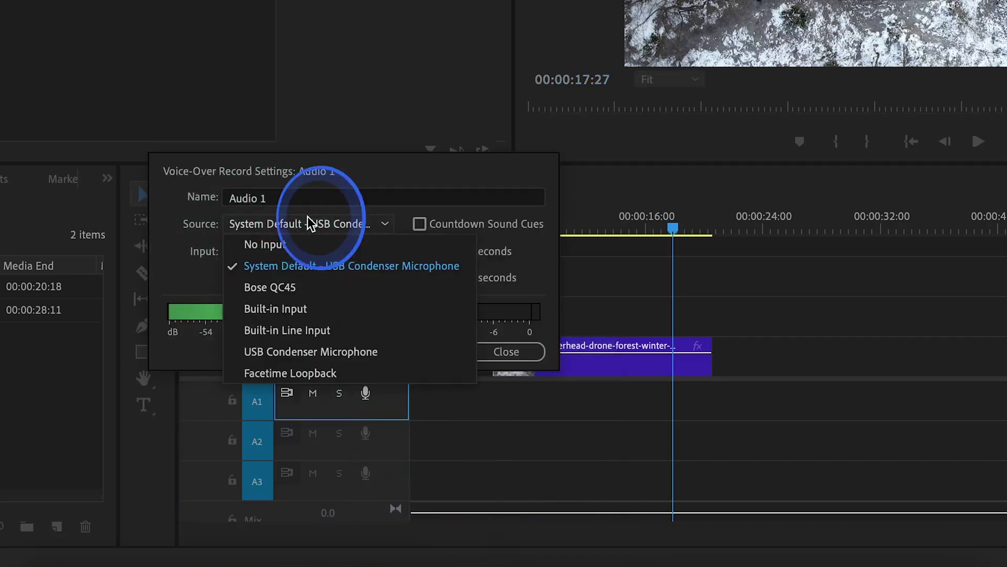
click(372, 267)
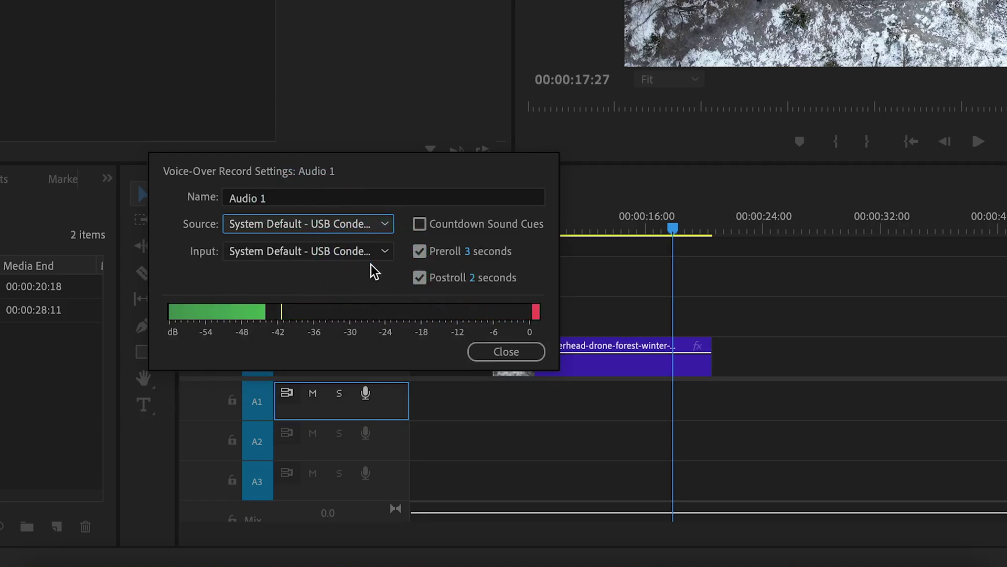
click(501, 351)
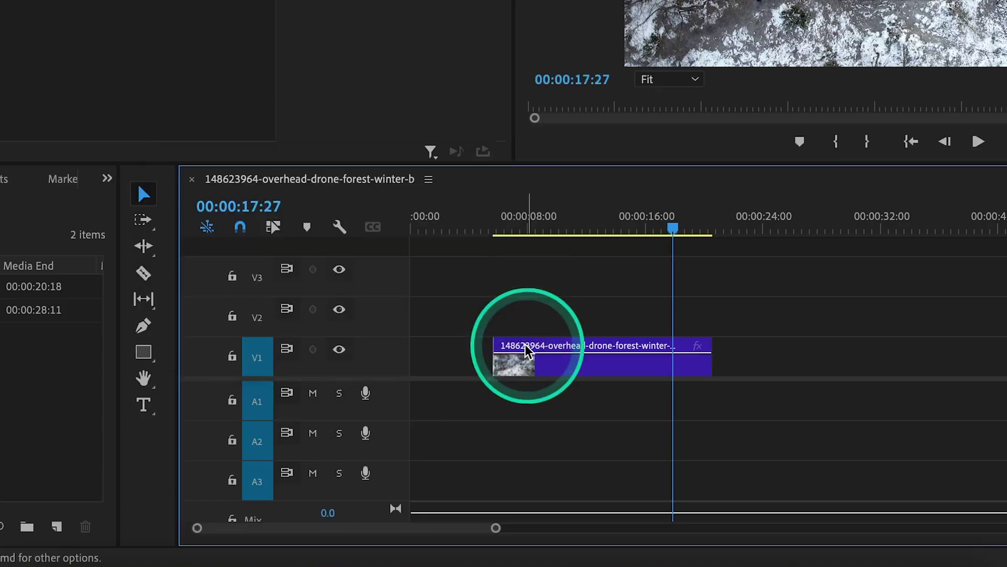
Record a voice-over clip, Audio 1_1.wav, onto track A1 with the mic button.
click(365, 394)
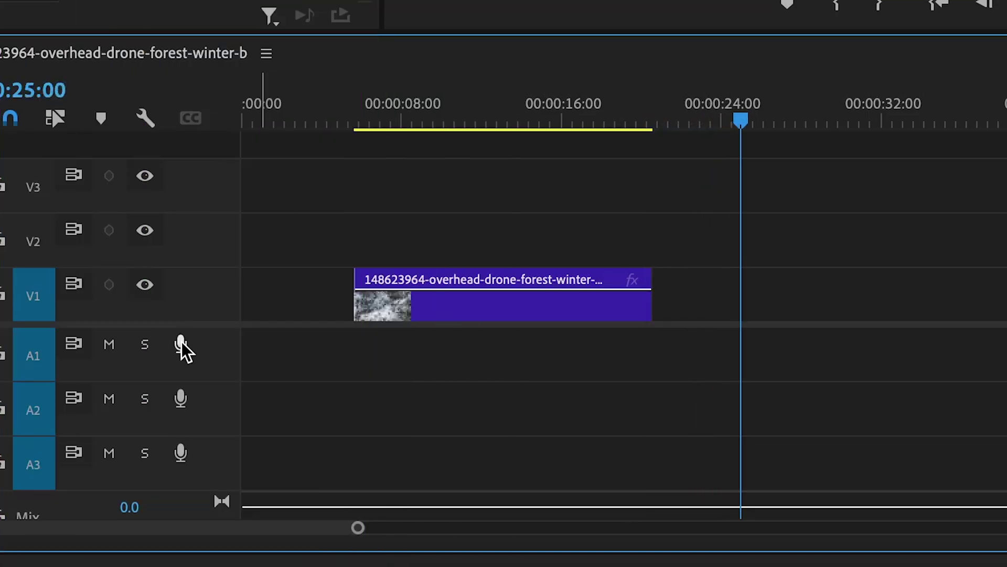
click(180, 344)
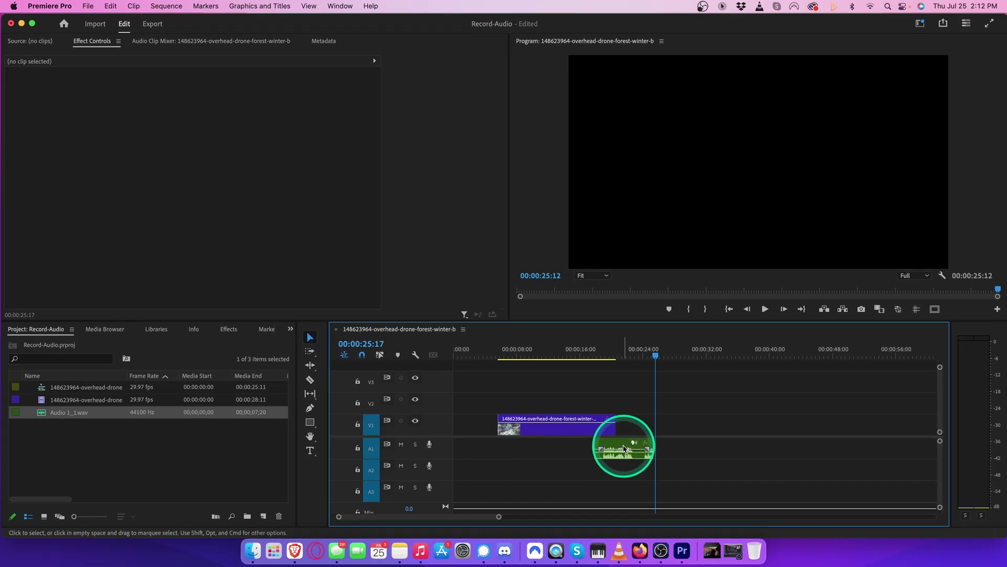
Drag the Audio 1_1.wav clip earlier so it sits beneath the drone clip.
click(623, 448)
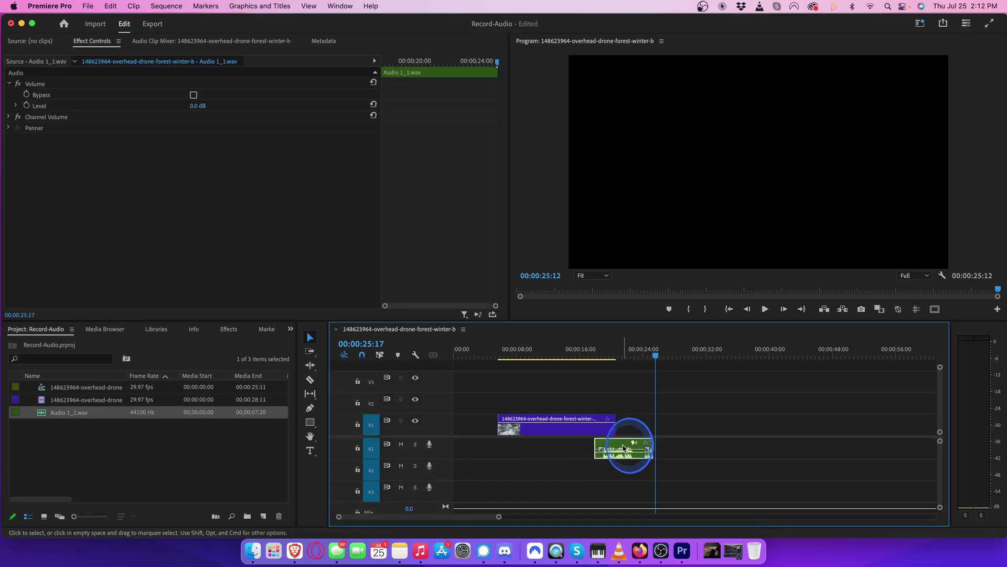
drag(624, 448, 564, 446)
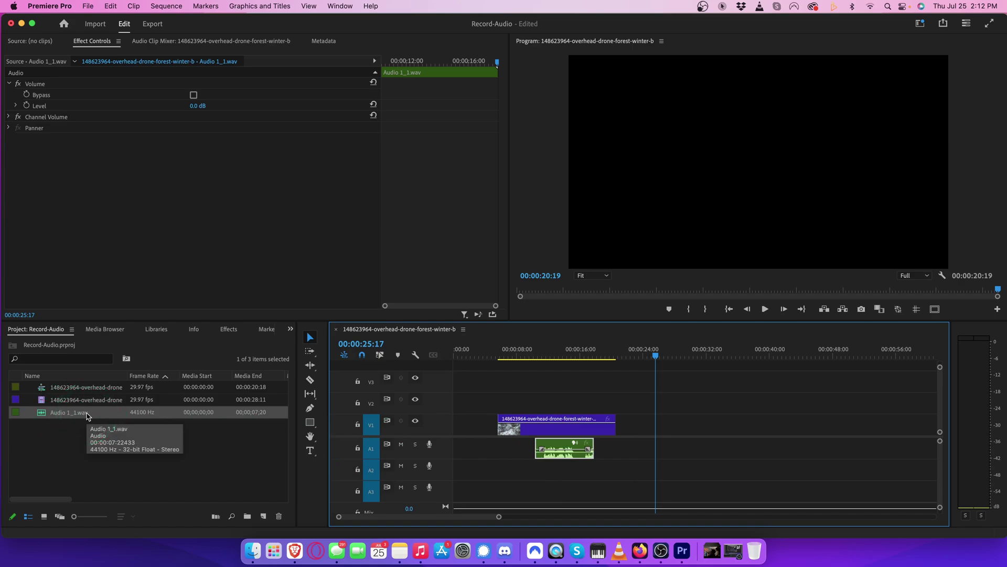
Enable a 5-second preroll in A1's Voice-Over Record Settings.
right_click(429, 445)
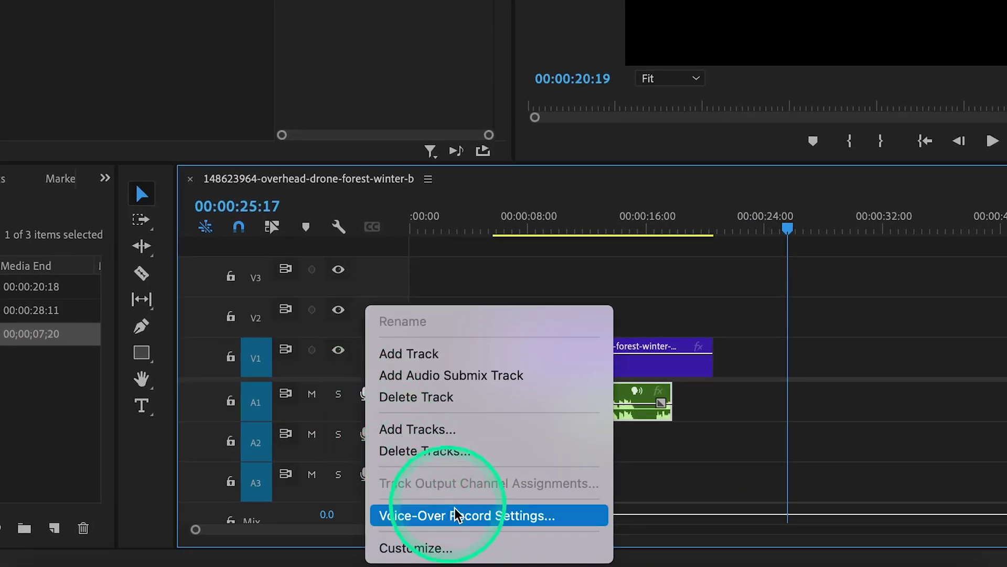
click(456, 514)
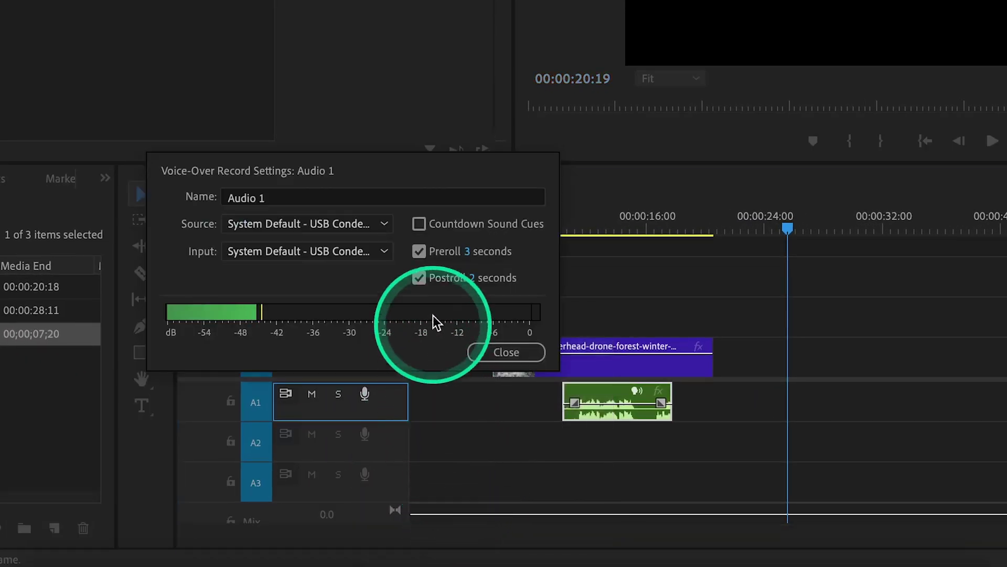
click(419, 252)
click(469, 252)
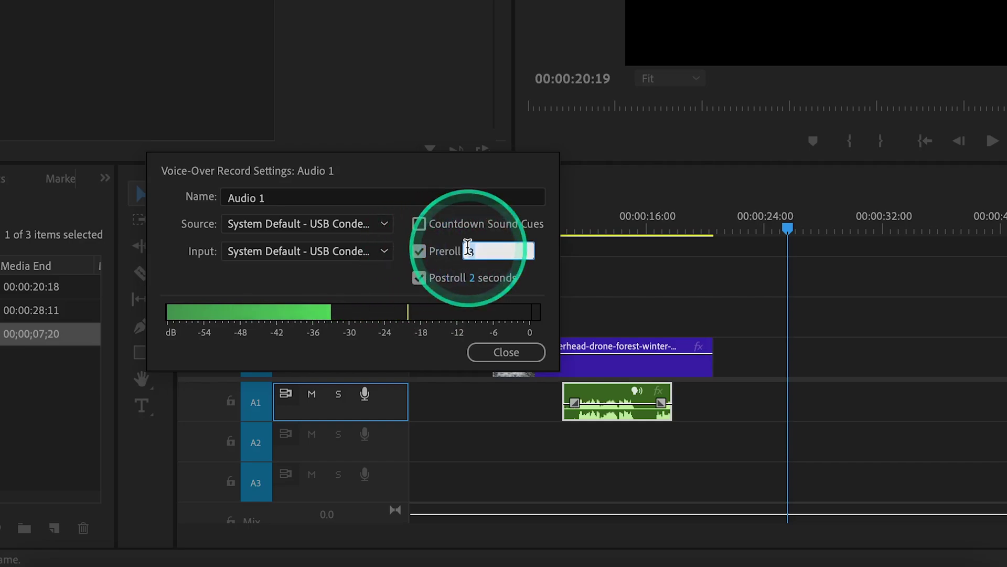
text(5)
click(499, 353)
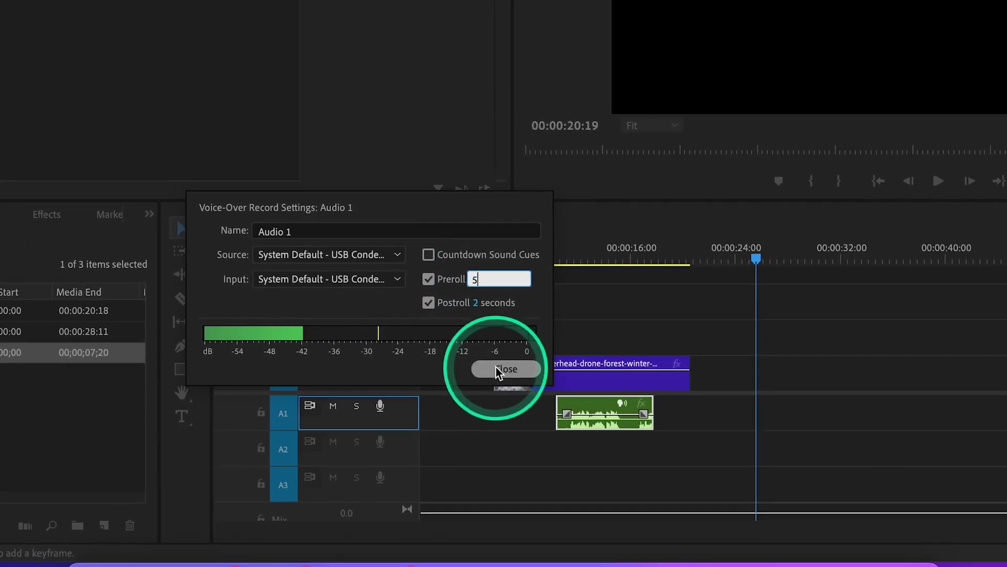
click(498, 370)
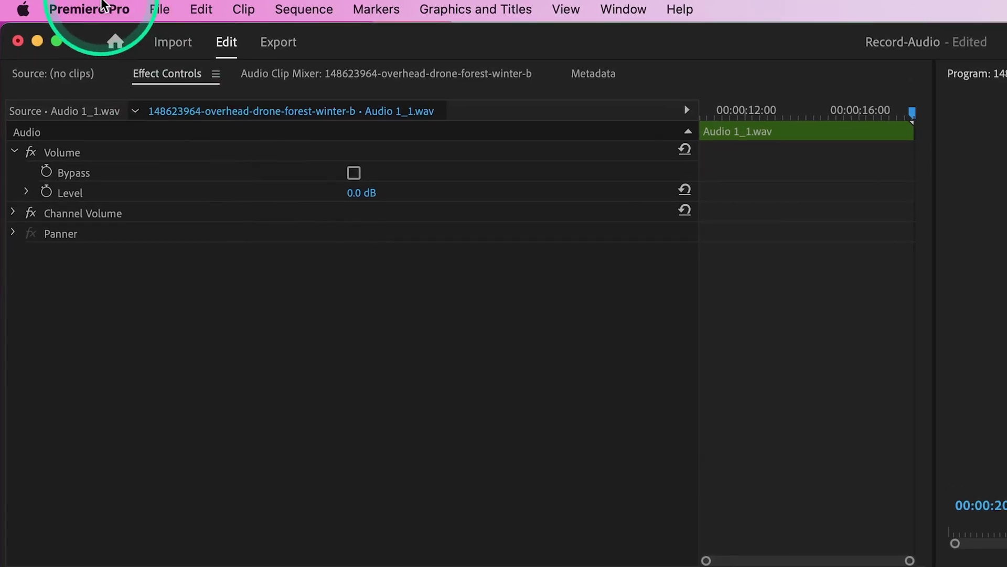
Turn on 'Mute input during timeline recording' in Audio preferences.
click(57, 5)
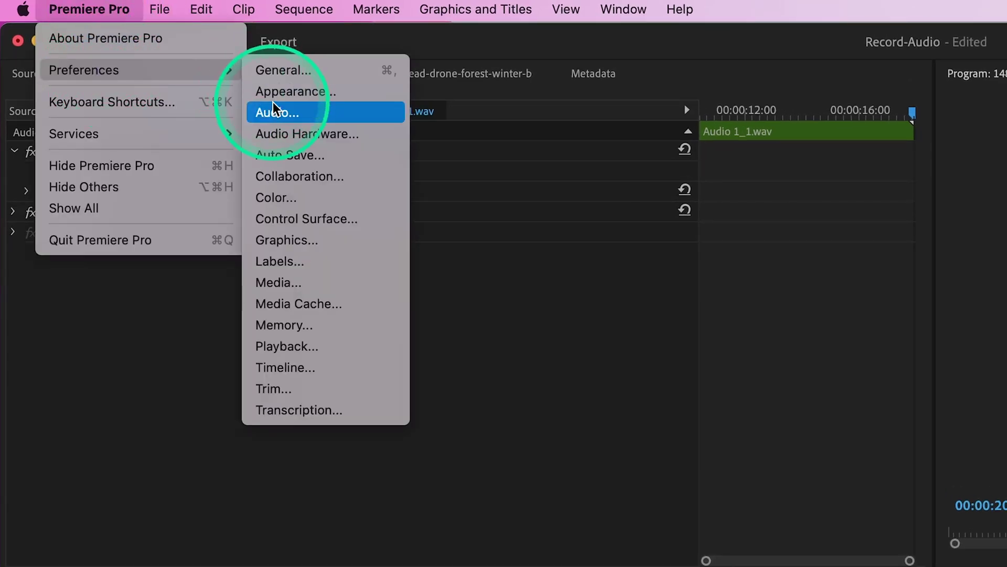
click(273, 109)
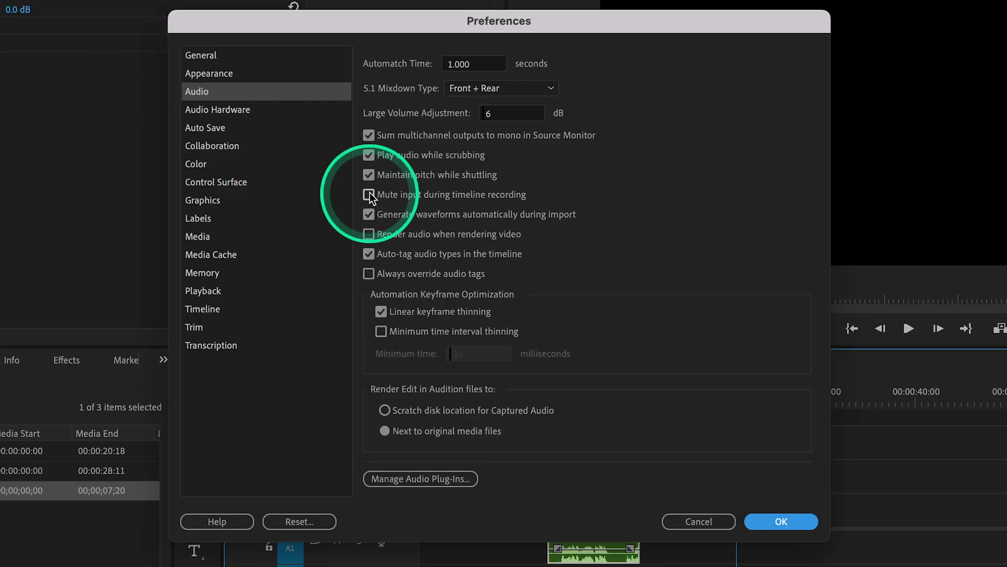
click(368, 194)
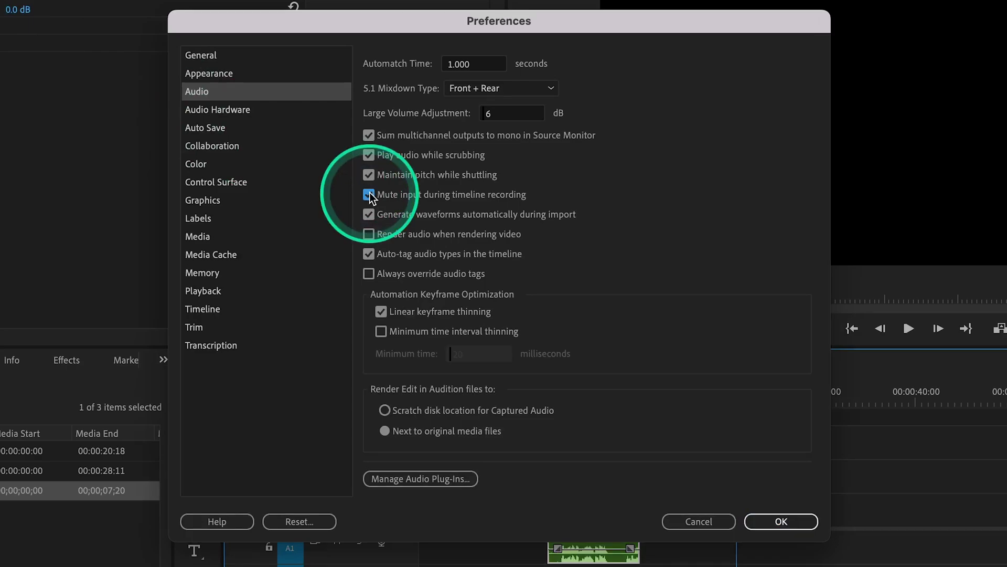
click(784, 522)
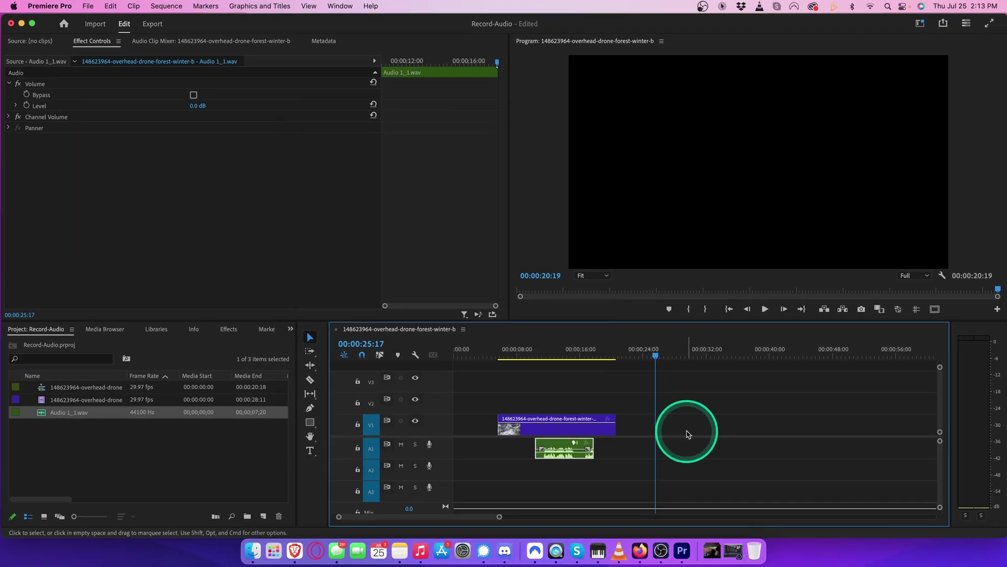